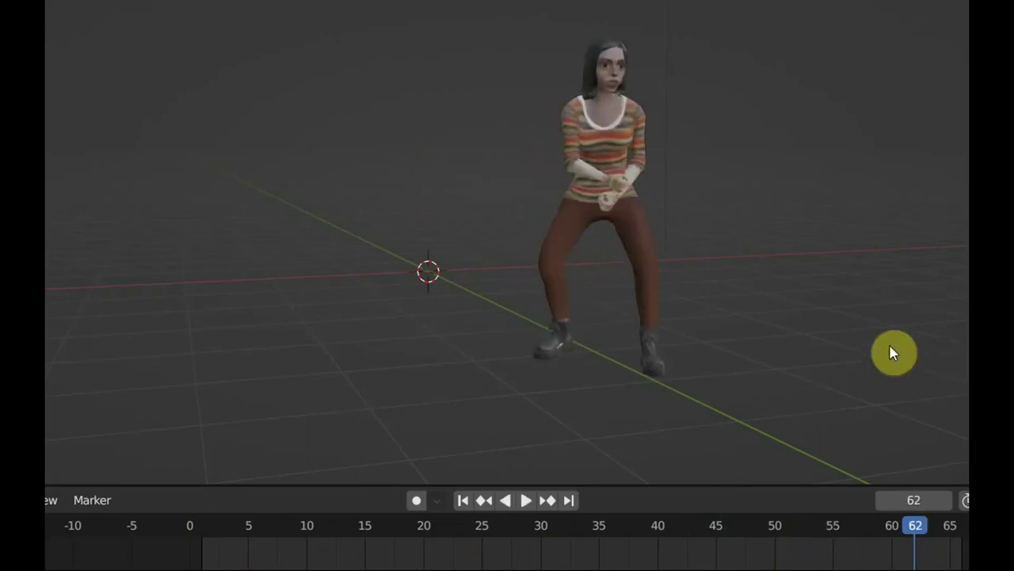
Jump to frame 31, then orbit and zoom around the striped-top character to study her pose
mouse_move(894, 353)
middle_down()
mouse_move(834, 336)
mouse_move(775, 369)
middle_up()
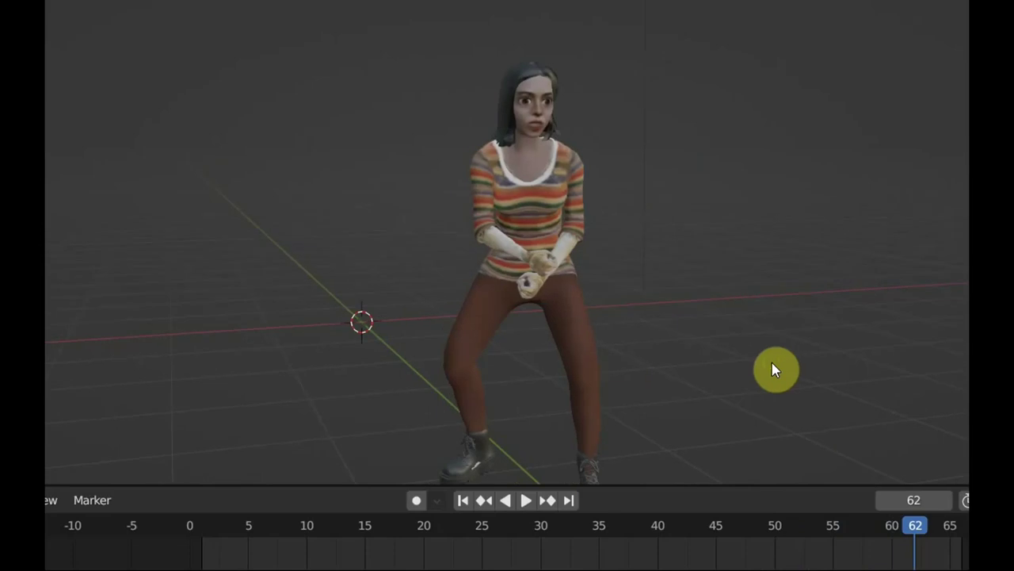
click(554, 533)
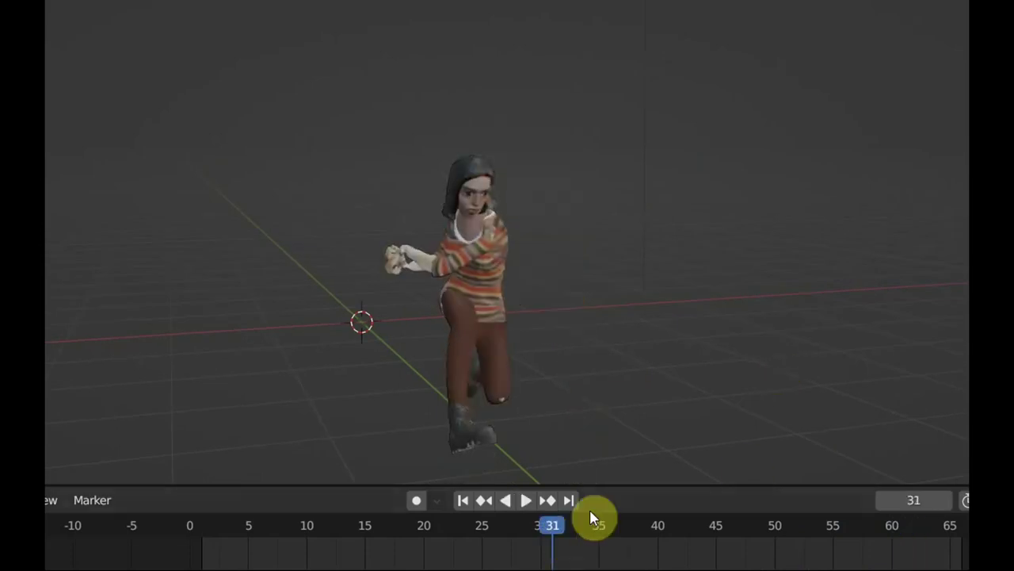
mouse_move(657, 441)
middle_down()
mouse_move(767, 430)
mouse_move(623, 420)
mouse_move(698, 420)
mouse_move(407, 431)
mouse_move(419, 414)
mouse_move(641, 410)
mouse_move(630, 354)
mouse_move(46, 385)
mouse_move(169, 385)
mouse_move(375, 358)
mouse_move(808, 346)
mouse_move(691, 310)
mouse_move(644, 326)
mouse_move(813, 342)
middle_up()
scroll(645, 405, up, 2)
scroll(644, 405, up, 2)
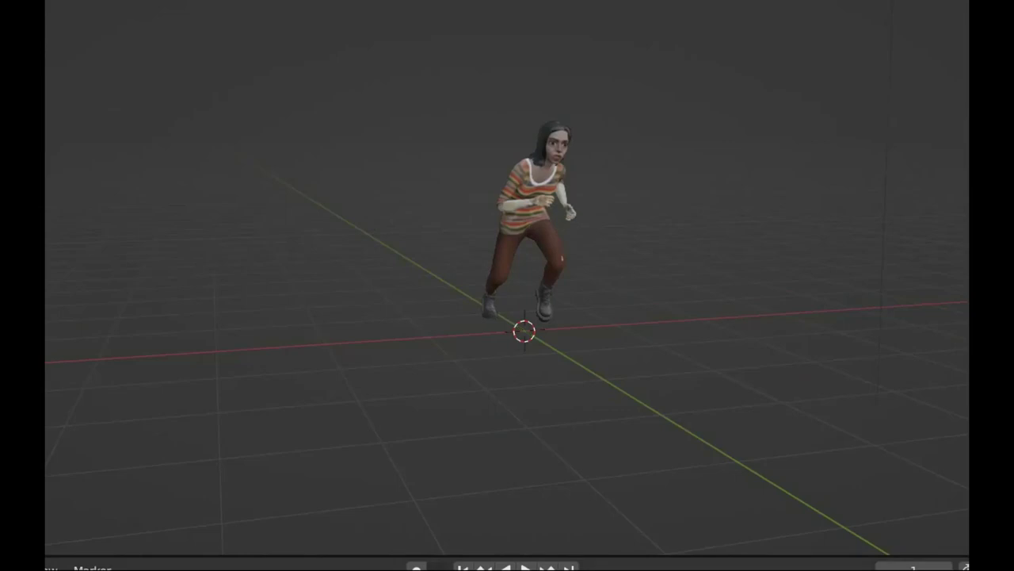
Enlarge the timeline, pause playback to reframe the leaping character, then resume the animation
drag(616, 557, 623, 500)
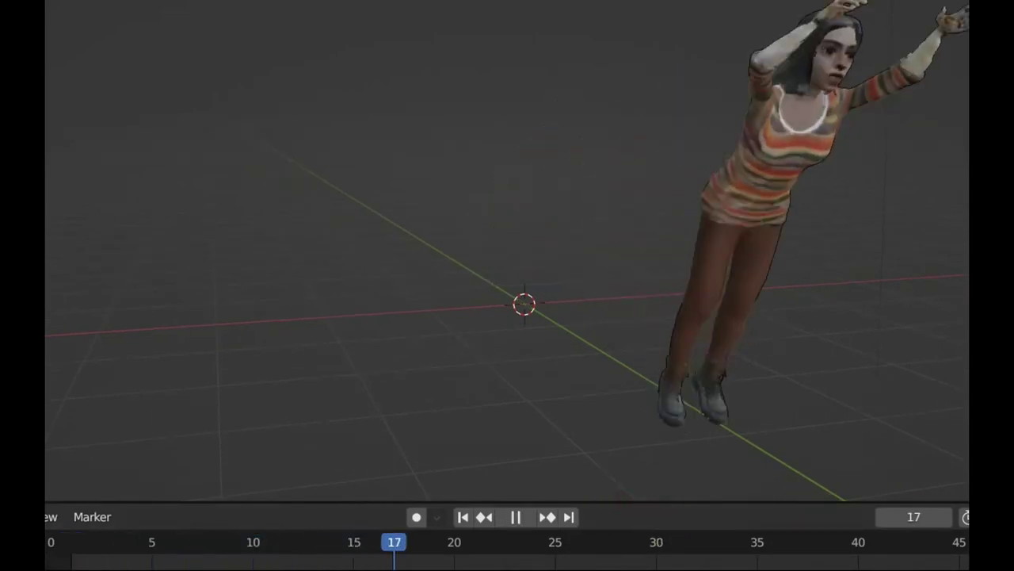
middle_drag(507, 317, 507, 261)
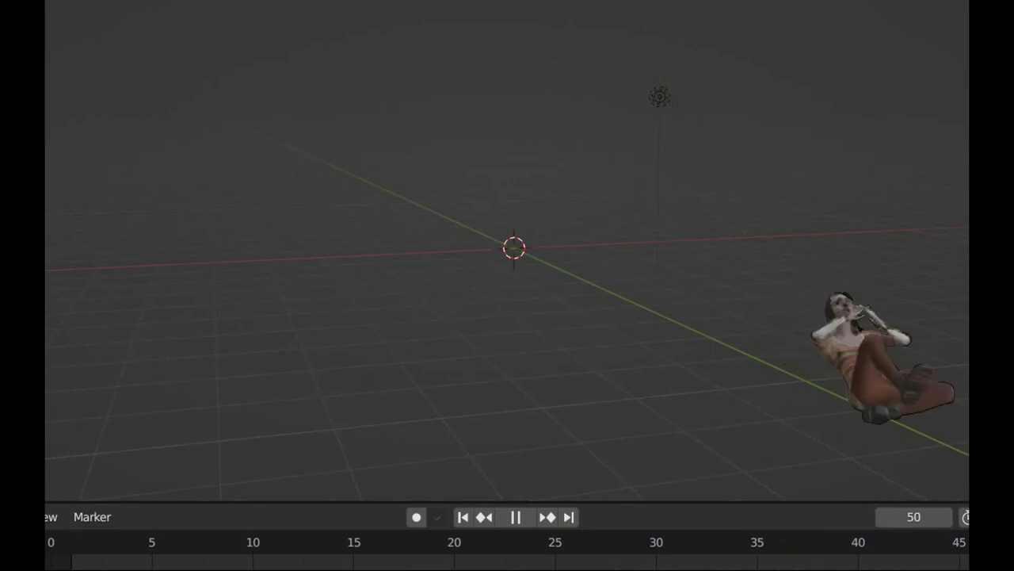
key(space)
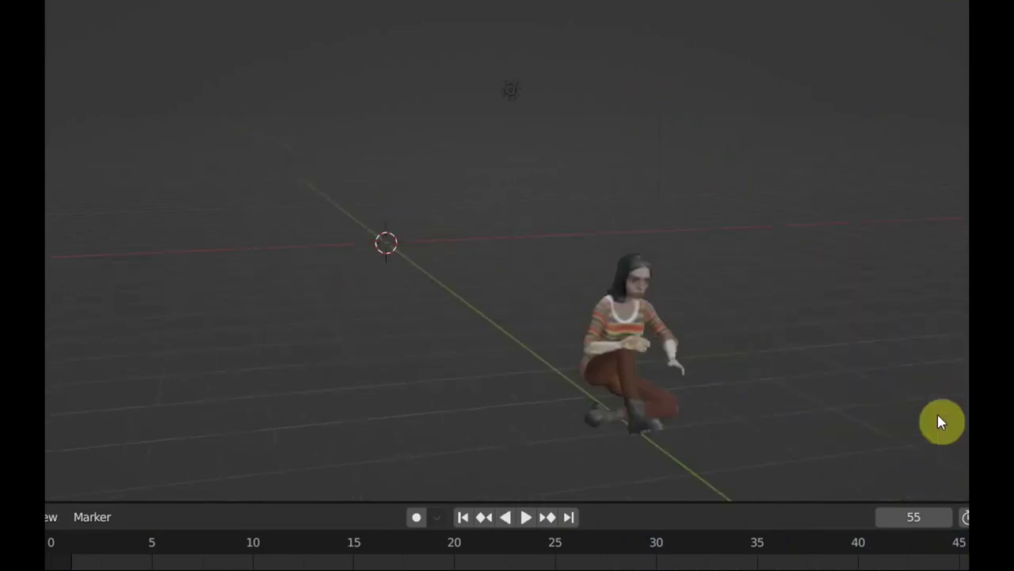
mouse_move(940, 421)
middle_down()
mouse_move(782, 401)
mouse_move(824, 397)
mouse_move(809, 395)
middle_up()
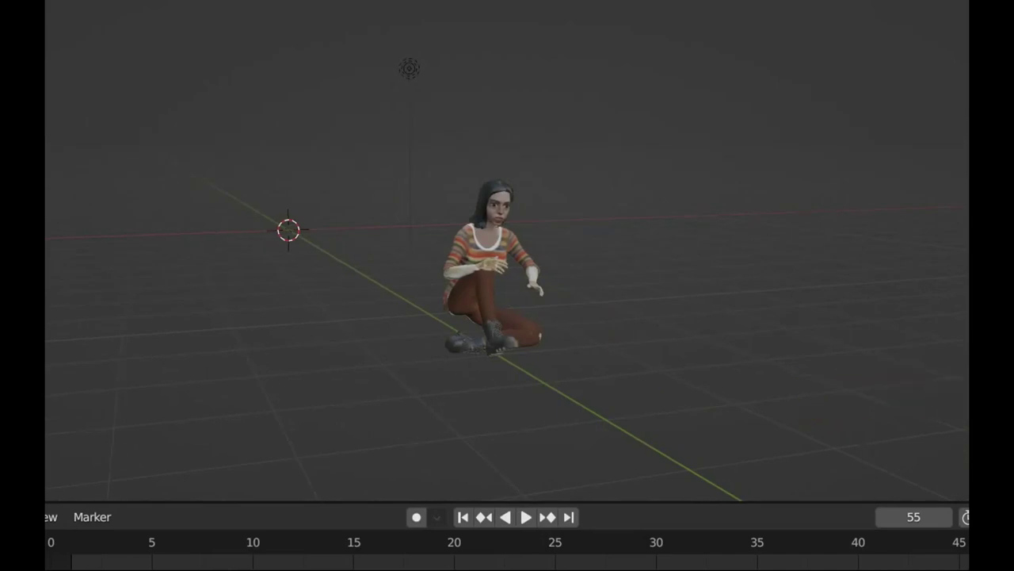
key(space)
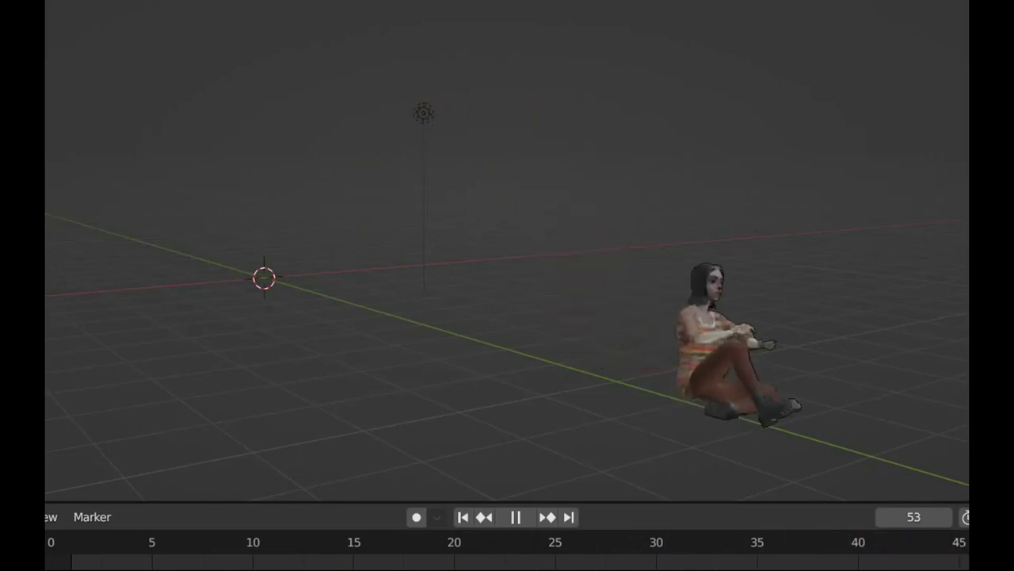
Zoom and pan in close on the running character from the front
middle_drag(965, 443, 945, 438)
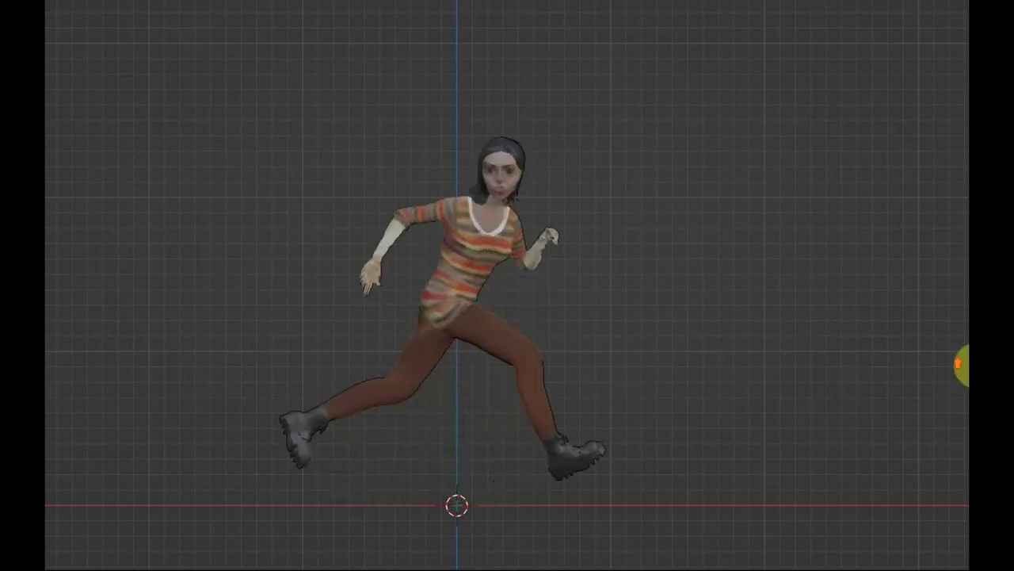
scroll(962, 360, up, 1)
shift+middle_drag(962, 355, 987, 329)
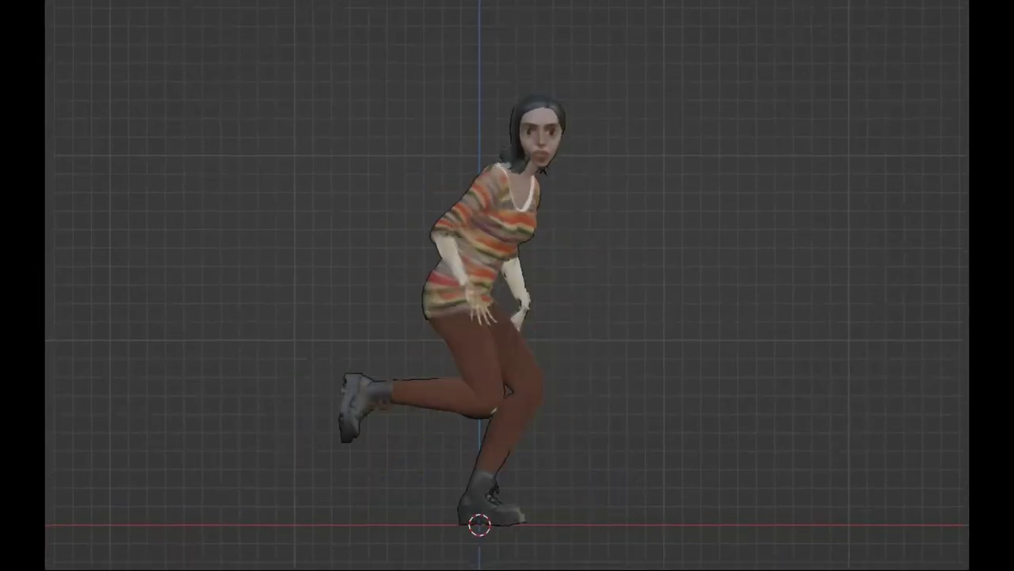
scroll(508, 285, up, 1)
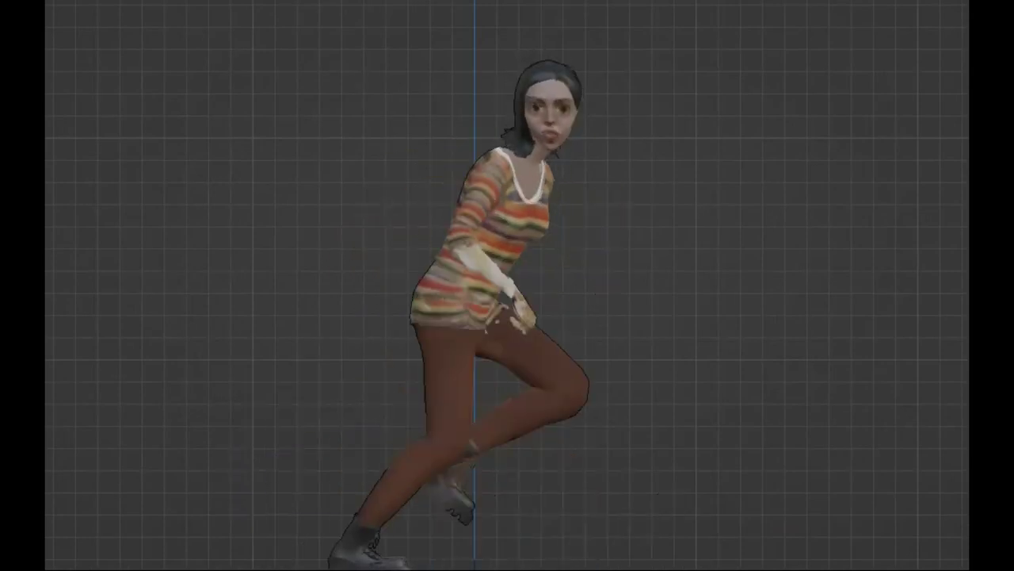
Zoom out to a perspective side view of the running character
scroll(507, 285, down, 1)
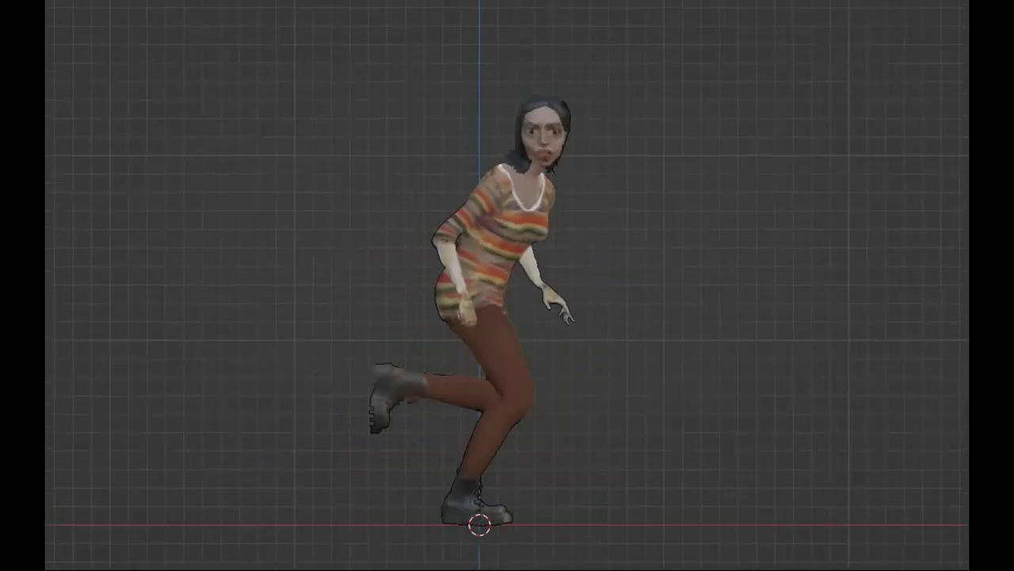
key(KP_3)
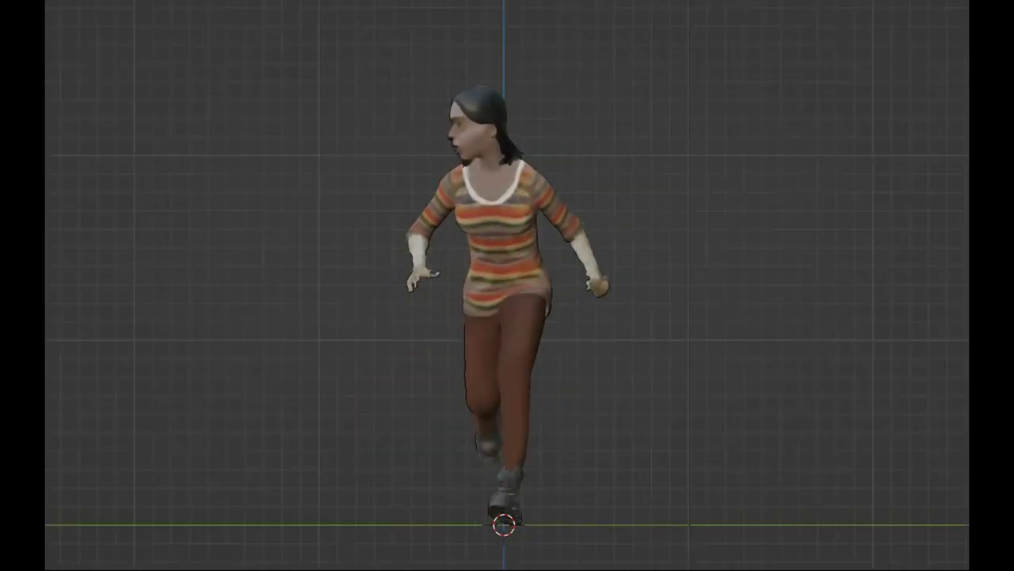
key(KP_5)
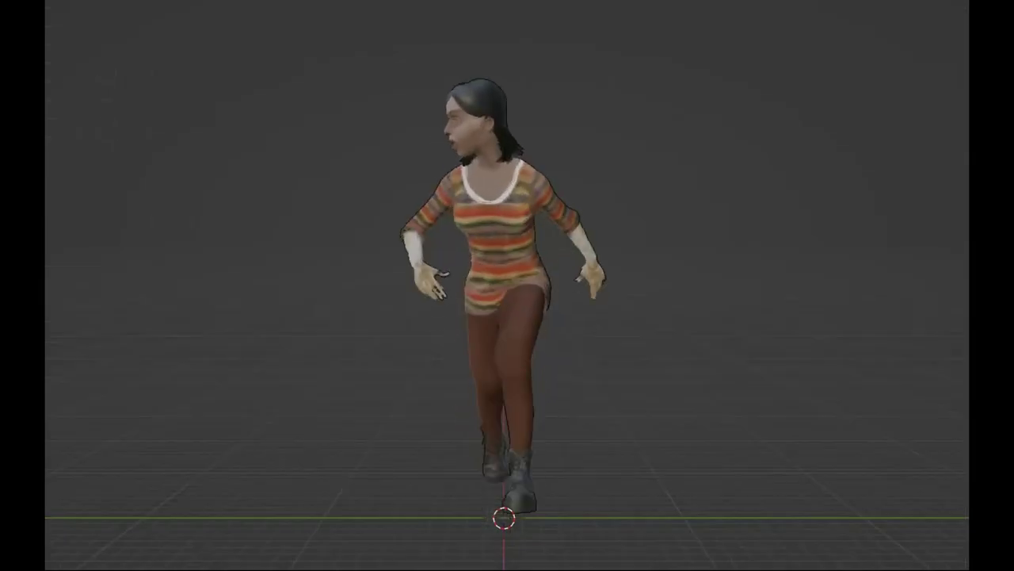
key(KP_1)
scroll(703, 280, up, 2)
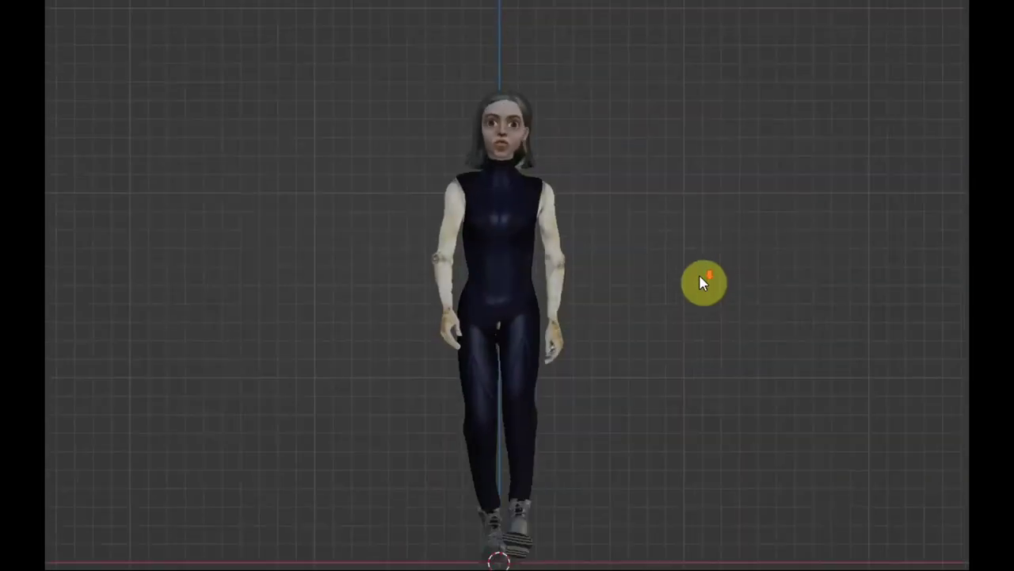
shift+middle_drag(702, 280, 705, 245)
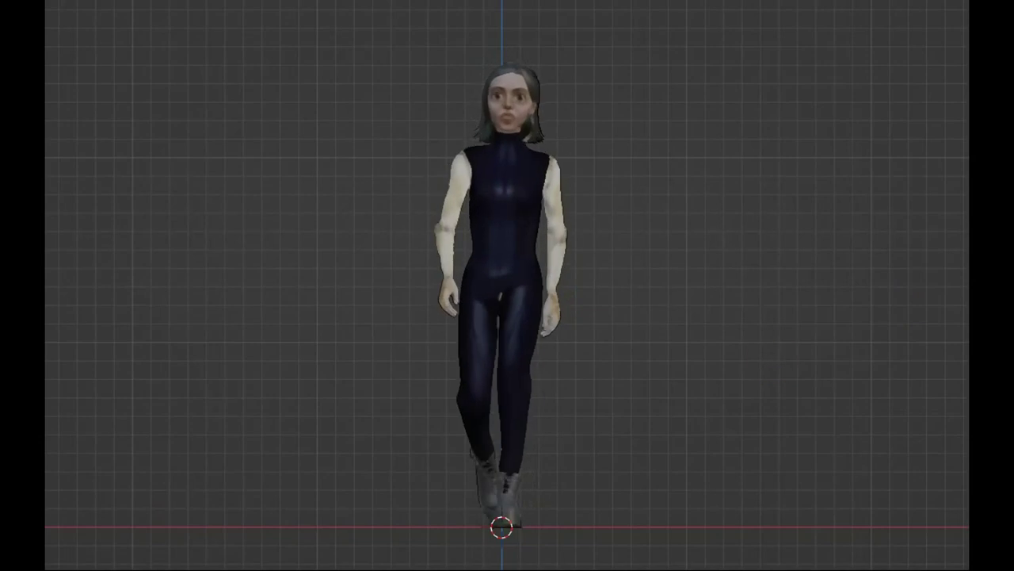
key(KP_3)
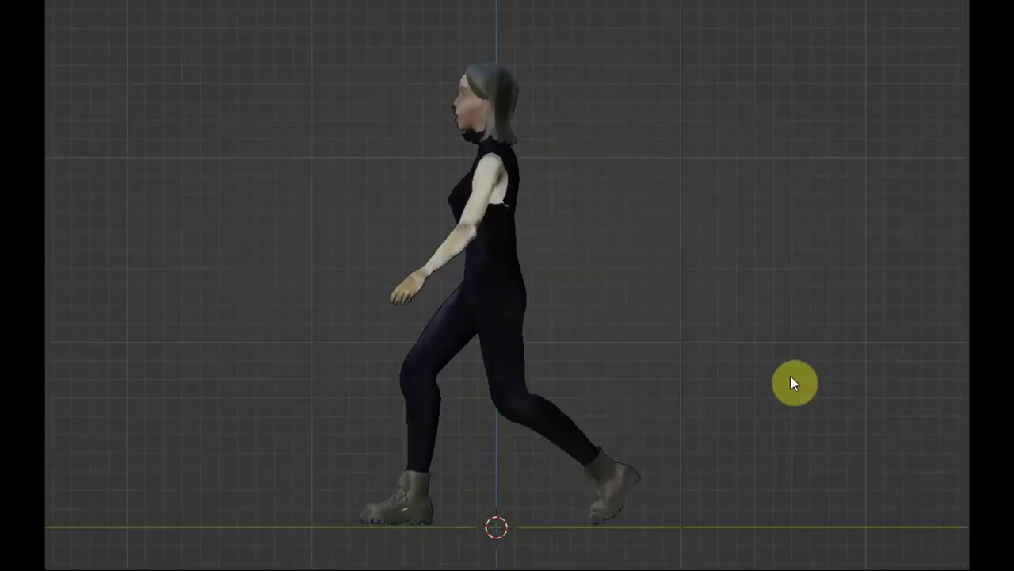
scroll(791, 382, up, 1)
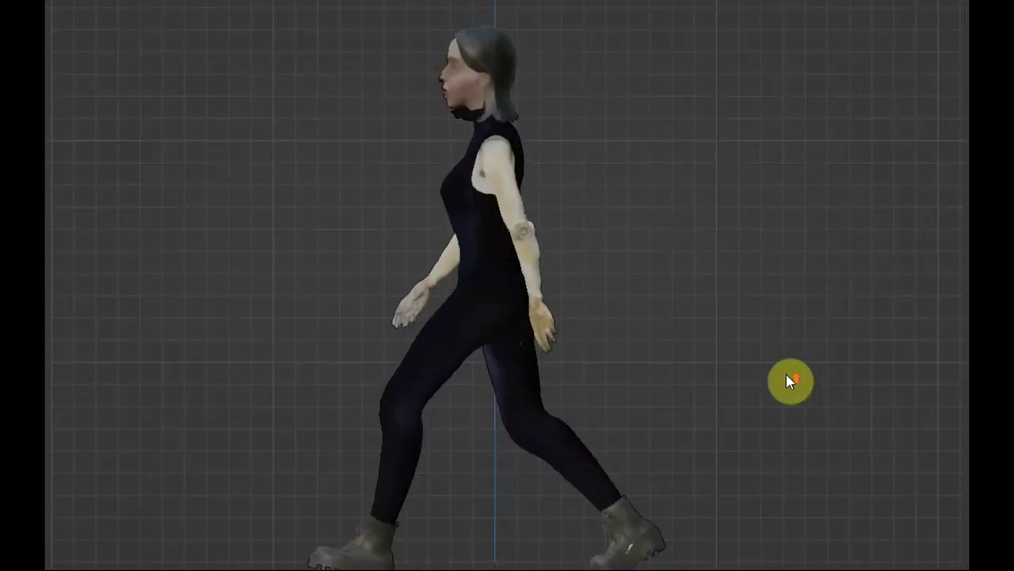
scroll(788, 380, up, 2)
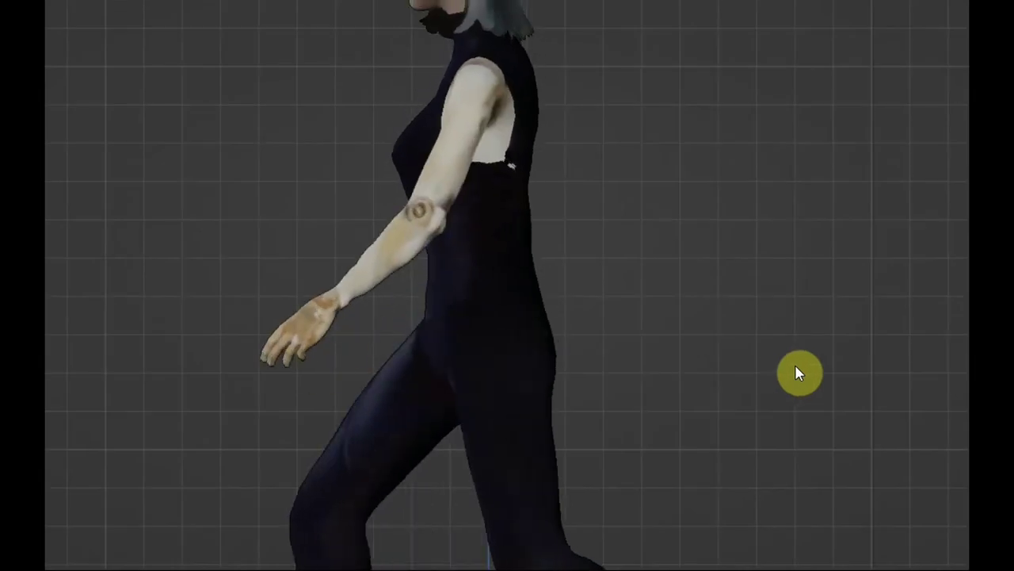
scroll(816, 456, up, 1)
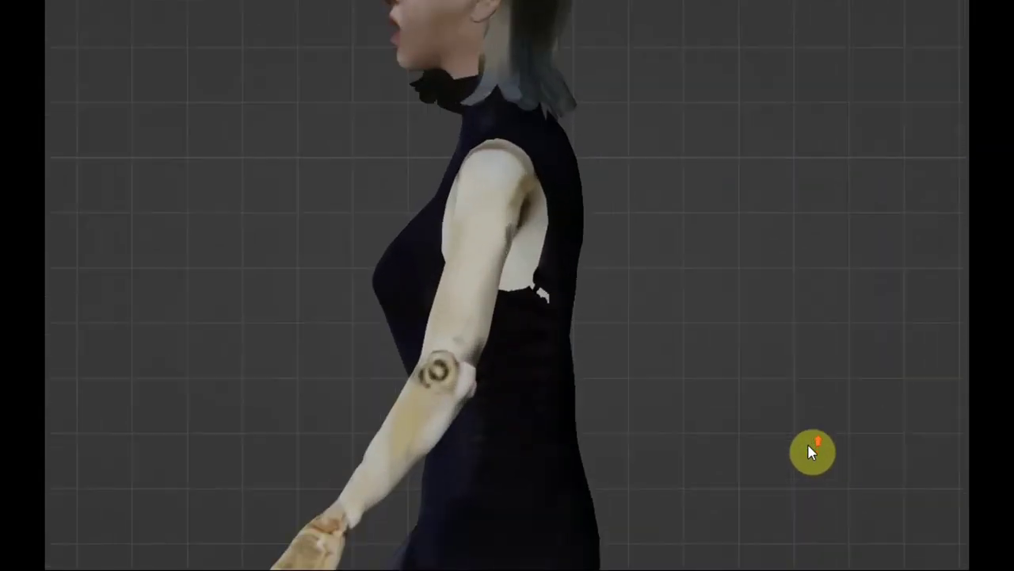
mouse_move(833, 448)
middle_down()
mouse_move(886, 448)
mouse_move(871, 390)
mouse_move(865, 543)
mouse_move(935, 546)
mouse_move(899, 441)
mouse_move(883, 468)
mouse_move(828, 454)
middle_up()
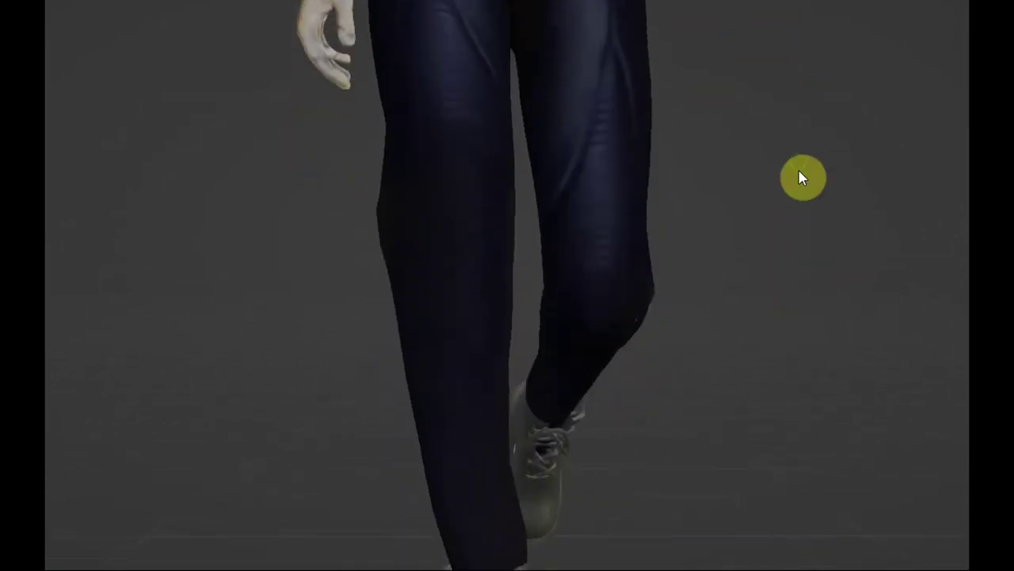
scroll(784, 290, down, 3)
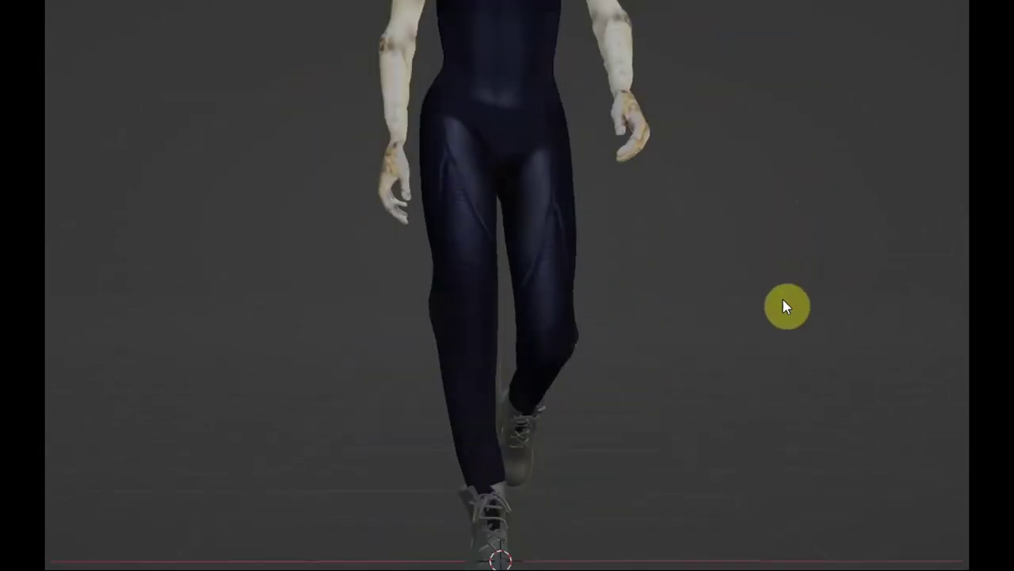
middle_drag(785, 365, 957, 404)
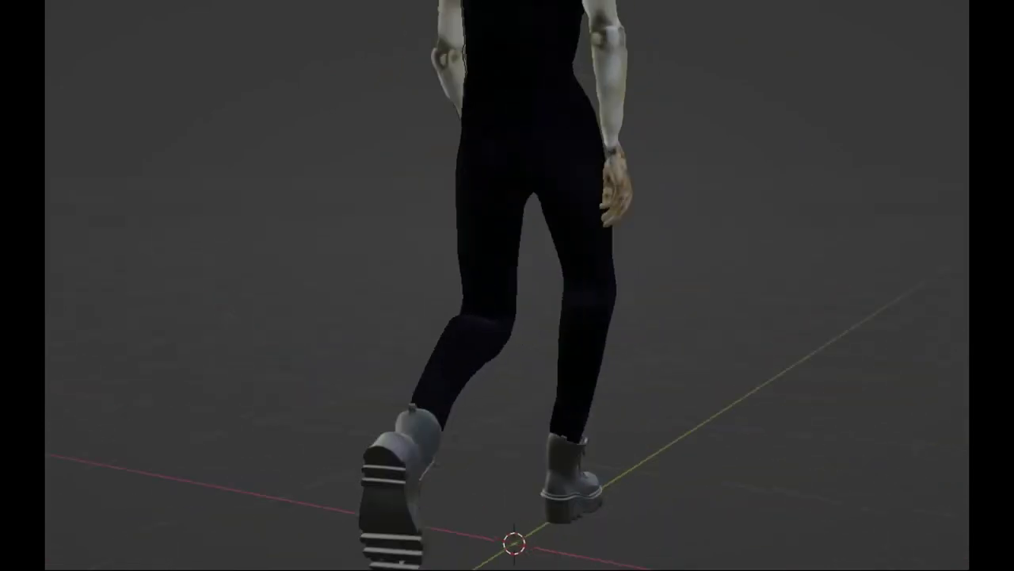
middle_drag(61, 385, 326, 374)
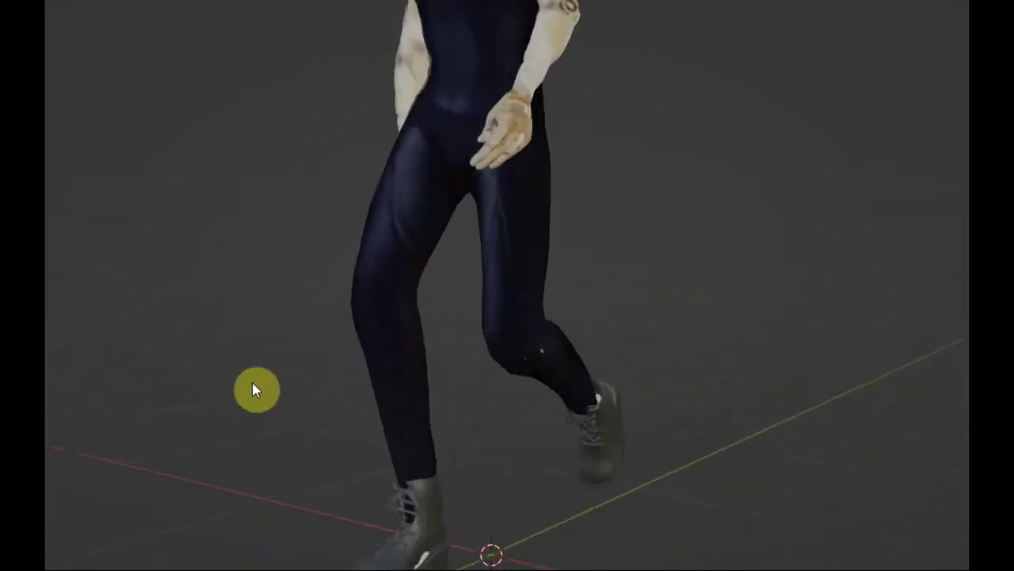
scroll(515, 383, down, 2)
scroll(520, 367, down, 2)
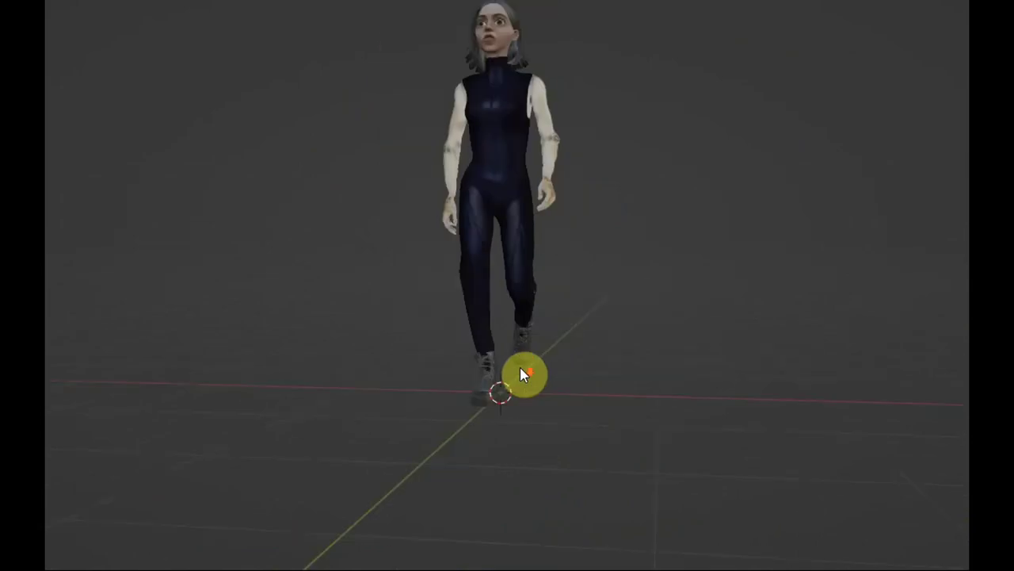
Snap to a front view of the walker and zoom in on her
key(KP_1)
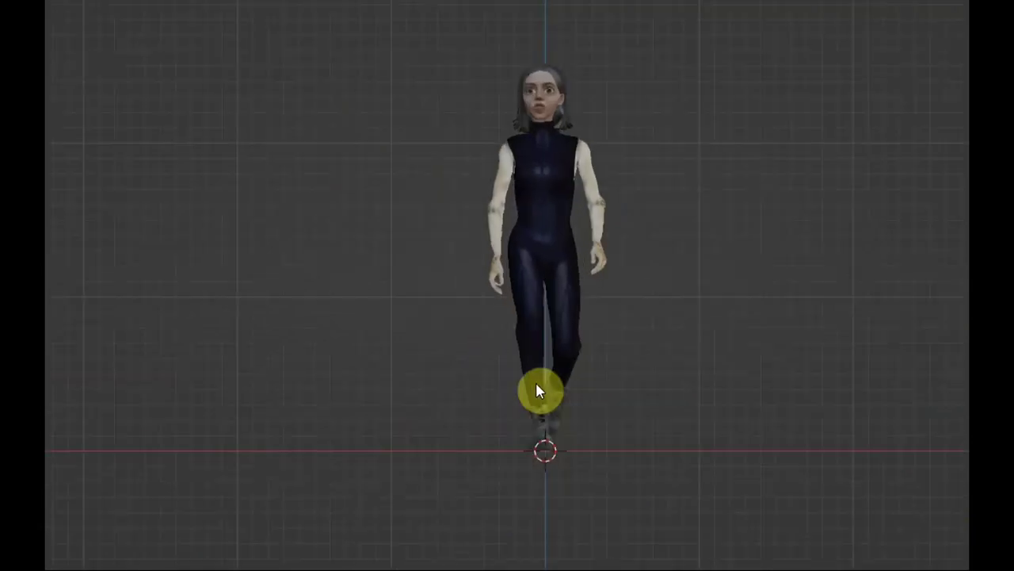
scroll(665, 353, up, 1)
scroll(682, 352, up, 2)
scroll(665, 355, up, 2)
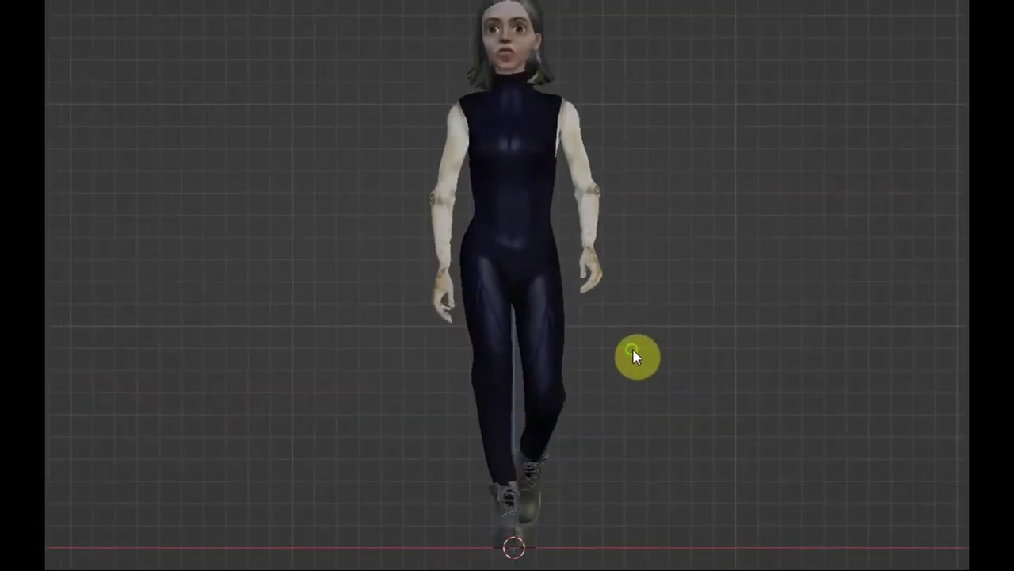
scroll(634, 357, down, 1)
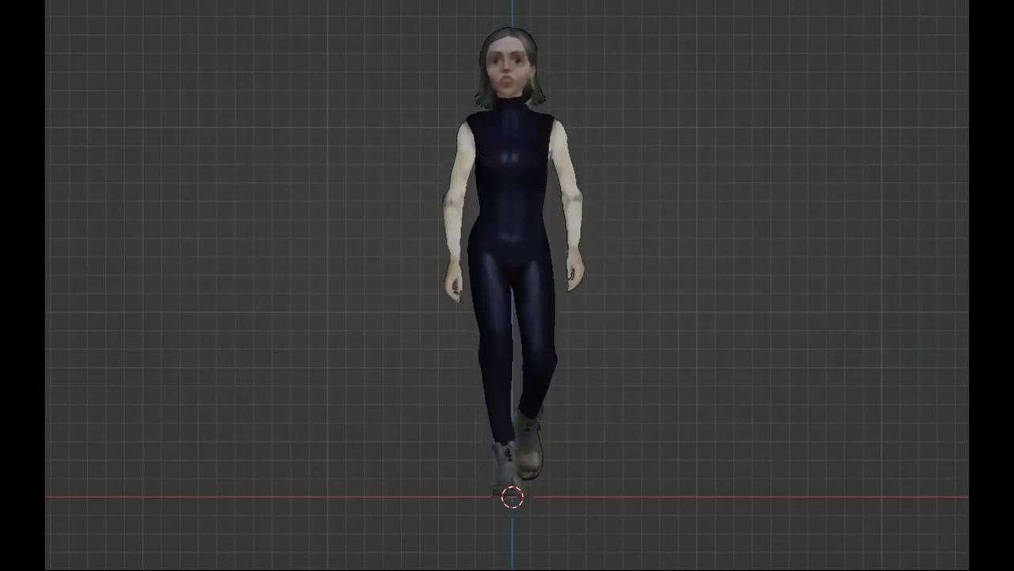
Orbit from the front round behind the walking character to her side
mouse_move(773, 387)
middle_down()
mouse_move(821, 401)
mouse_move(968, 404)
middle_up()
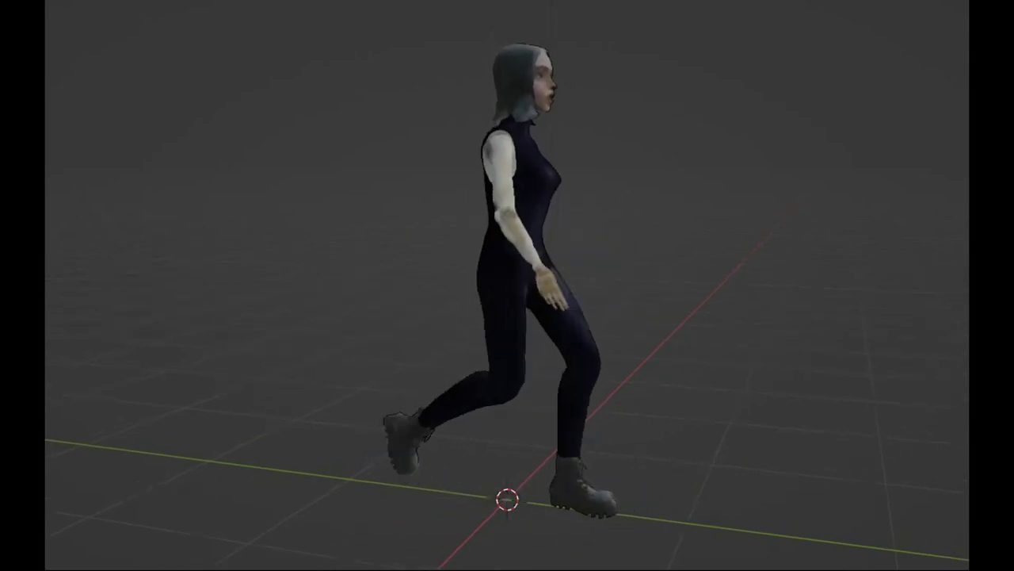
mouse_move(878, 369)
middle_down()
mouse_move(475, 357)
mouse_move(244, 371)
middle_up()
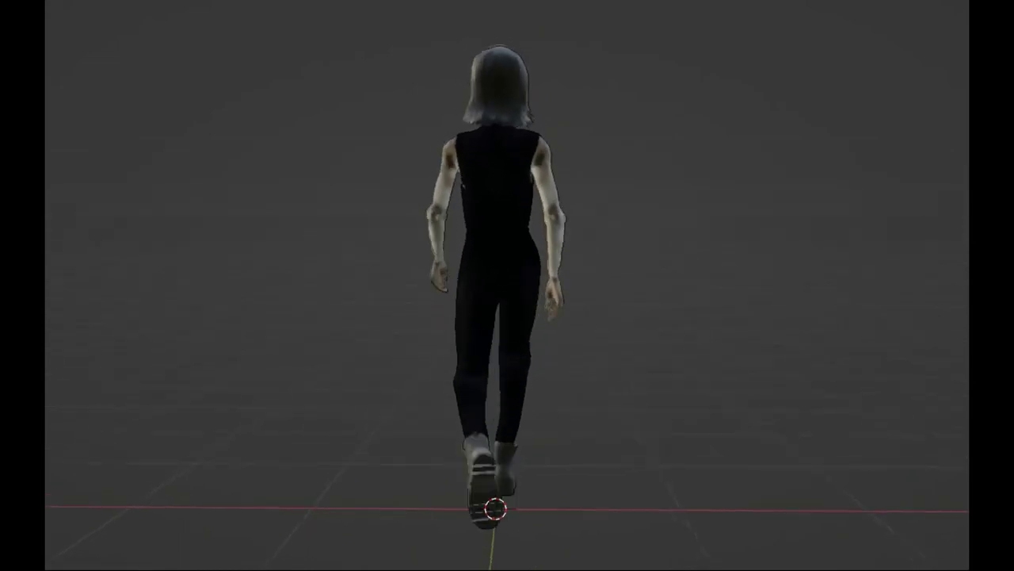
mouse_move(244, 371)
middle_down()
mouse_move(95, 372)
mouse_move(127, 328)
mouse_move(156, 327)
middle_up()
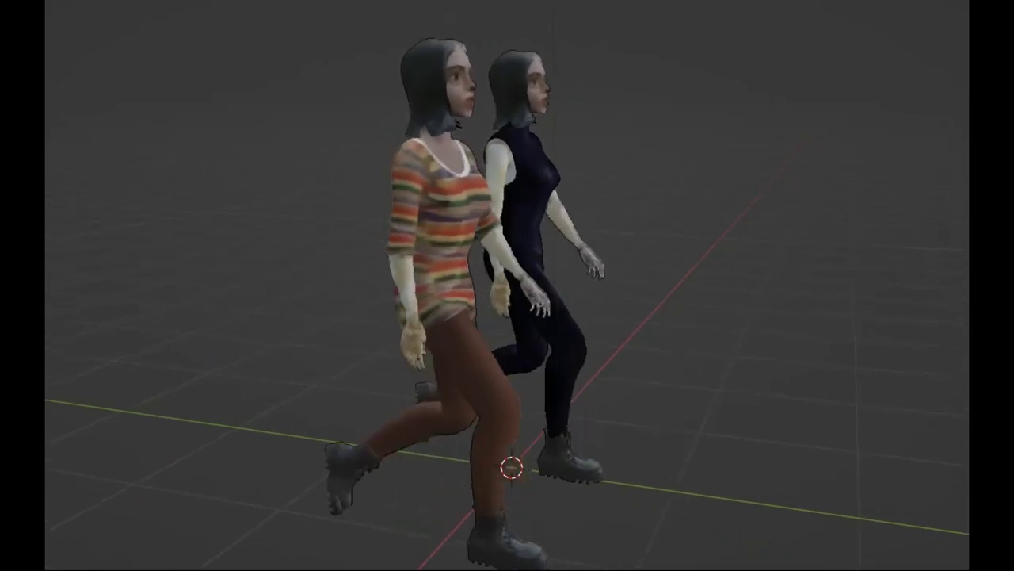
key(KP_3)
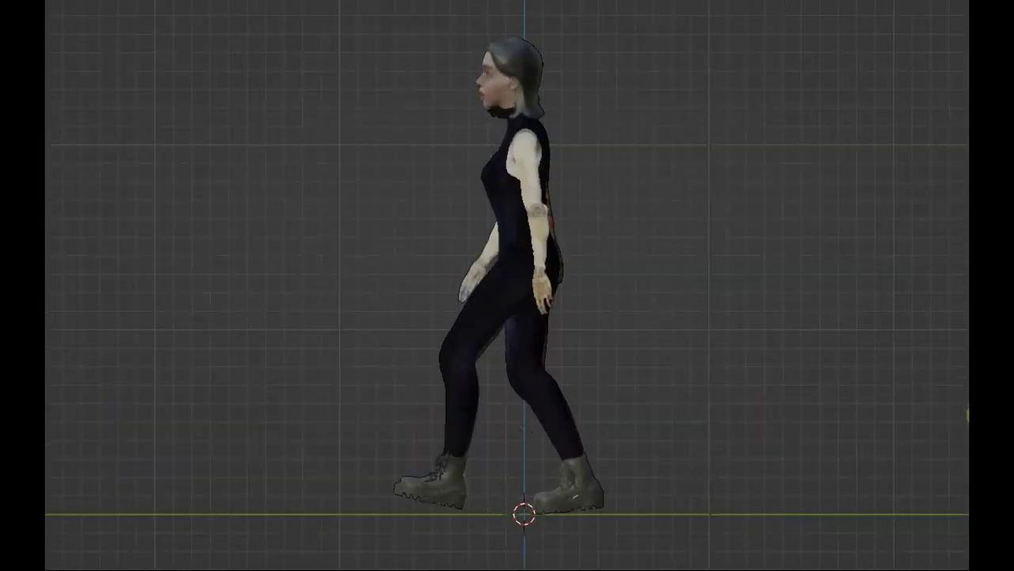
key(KP_8)
key(KP_4)
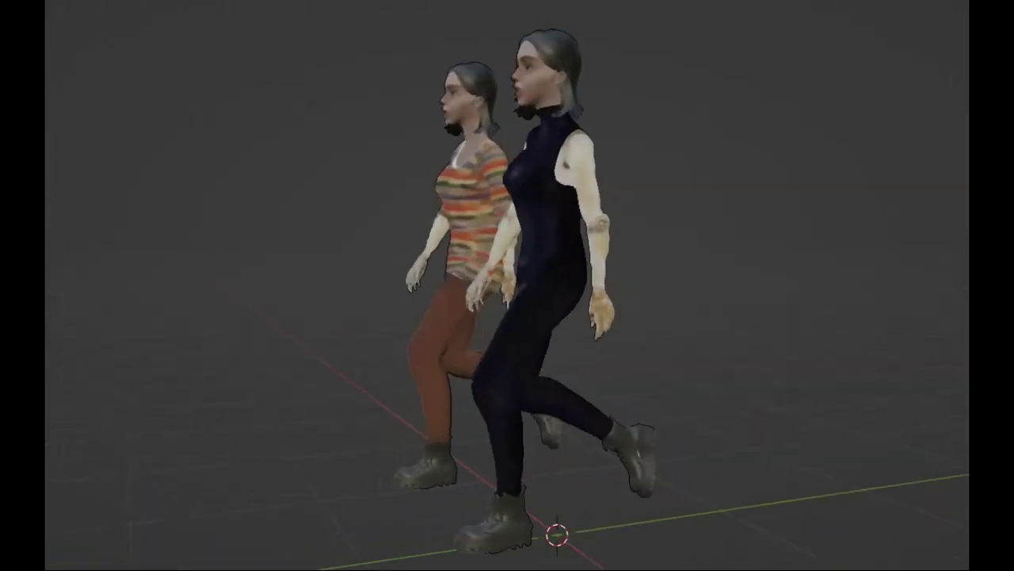
key(KP_4)
key(KP_4)
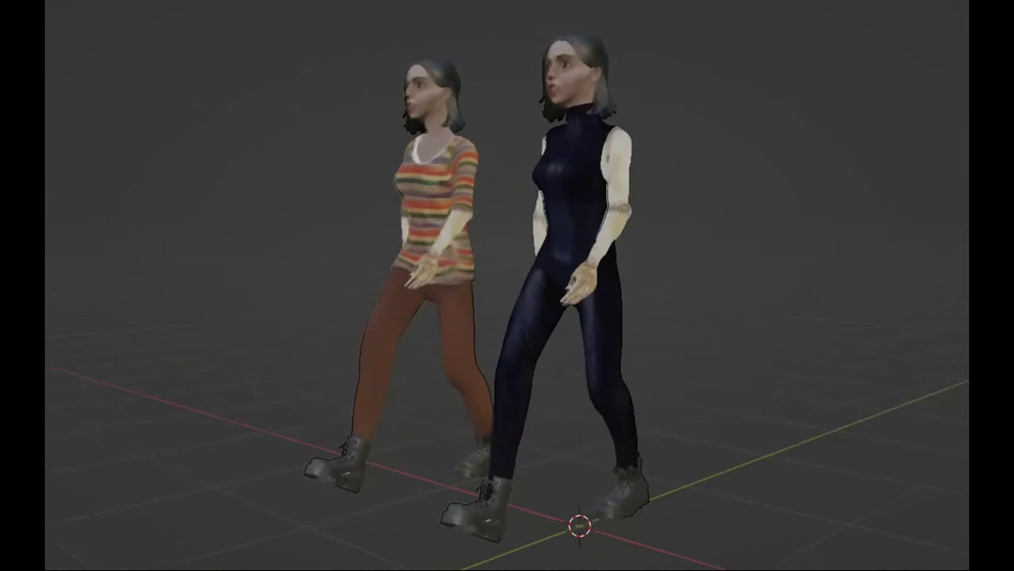
key(KP_4)
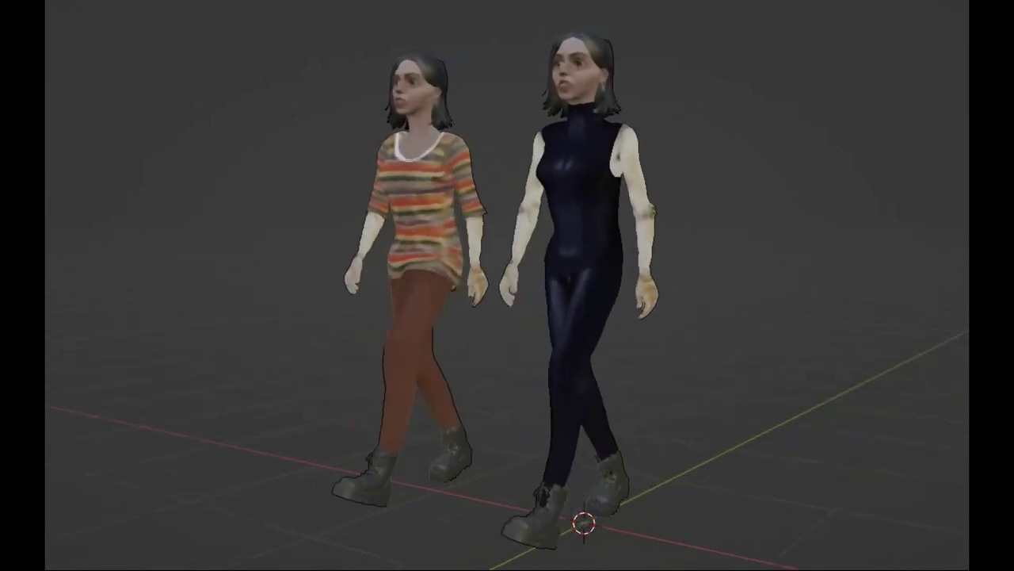
key(KP_4)
key(KP_4)
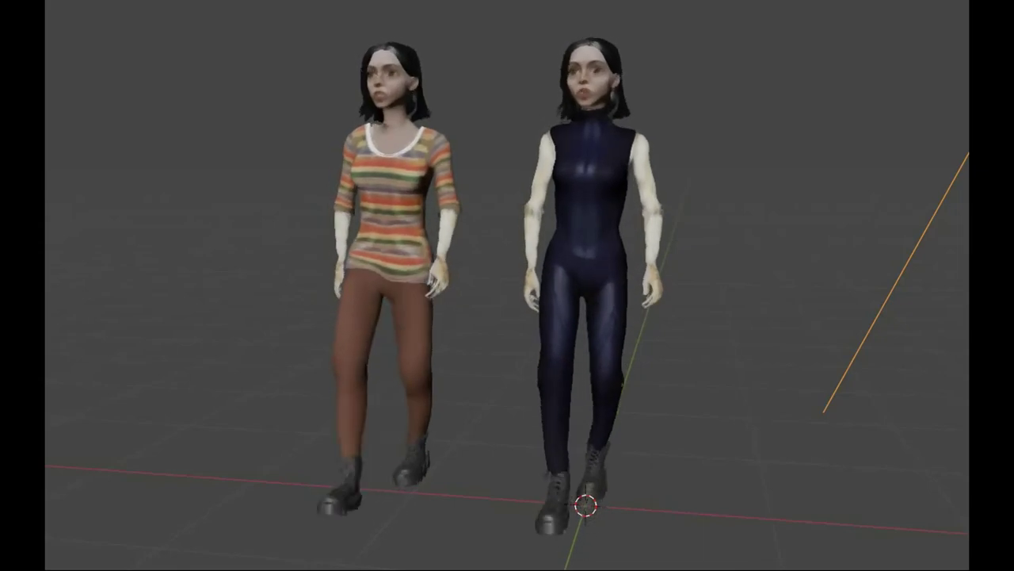
mouse_move(923, 338)
middle_down()
mouse_move(999, 321)
mouse_move(839, 351)
middle_up()
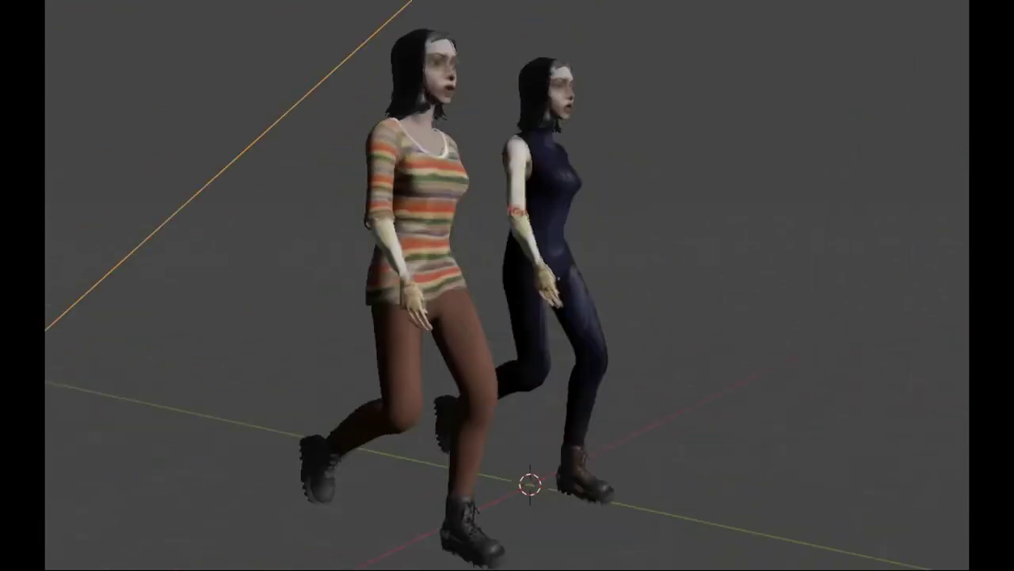